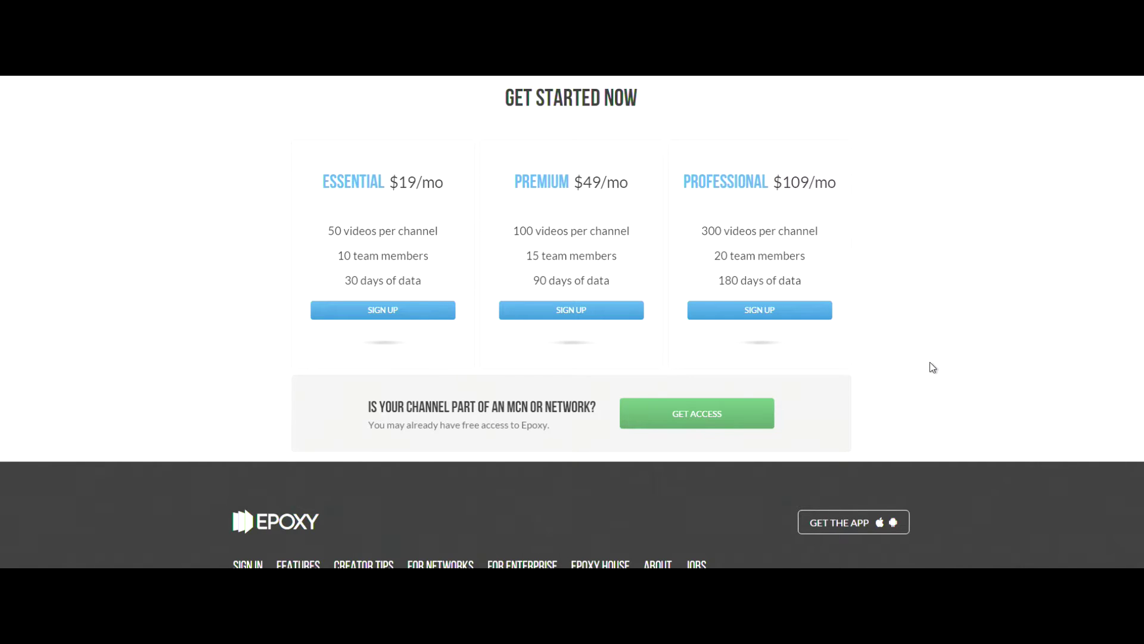
Step: Scroll back up the Epoxy homepage from the pricing plans through the partner logos
{"action": "scroll", "coordinate": [933, 367], "scroll_direction": "up", "scroll_amount": 20}
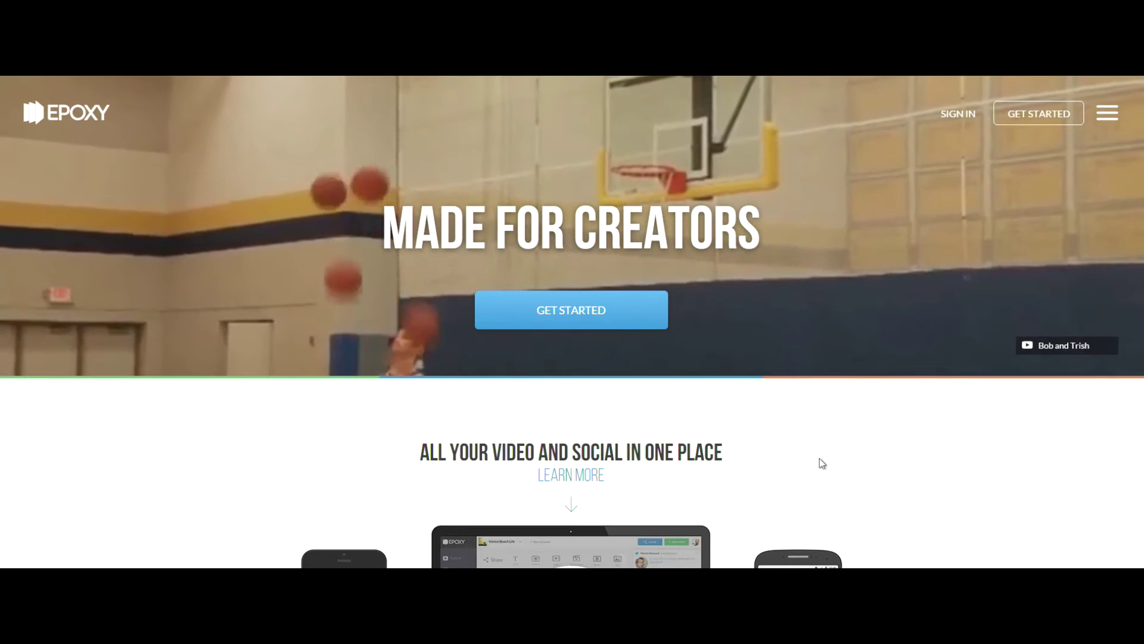
Step: Jump to the pricing plans and claim free network access to reach the Overview dashboard
{"action": "left_click", "coordinate": [547, 308]}
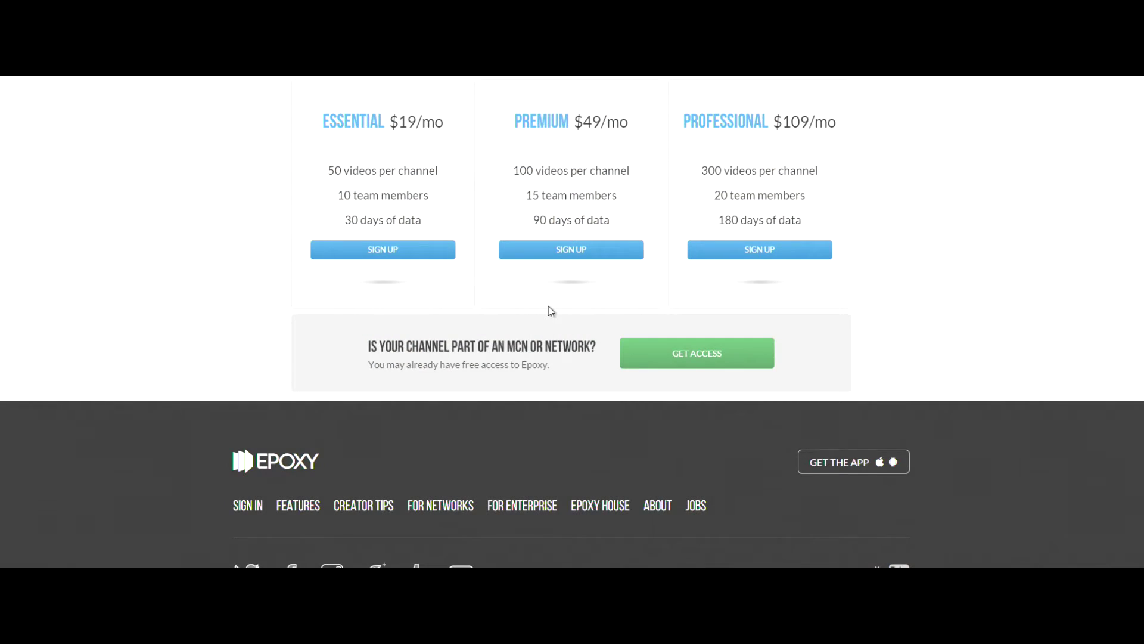
{"action": "left_click", "coordinate": [699, 353]}
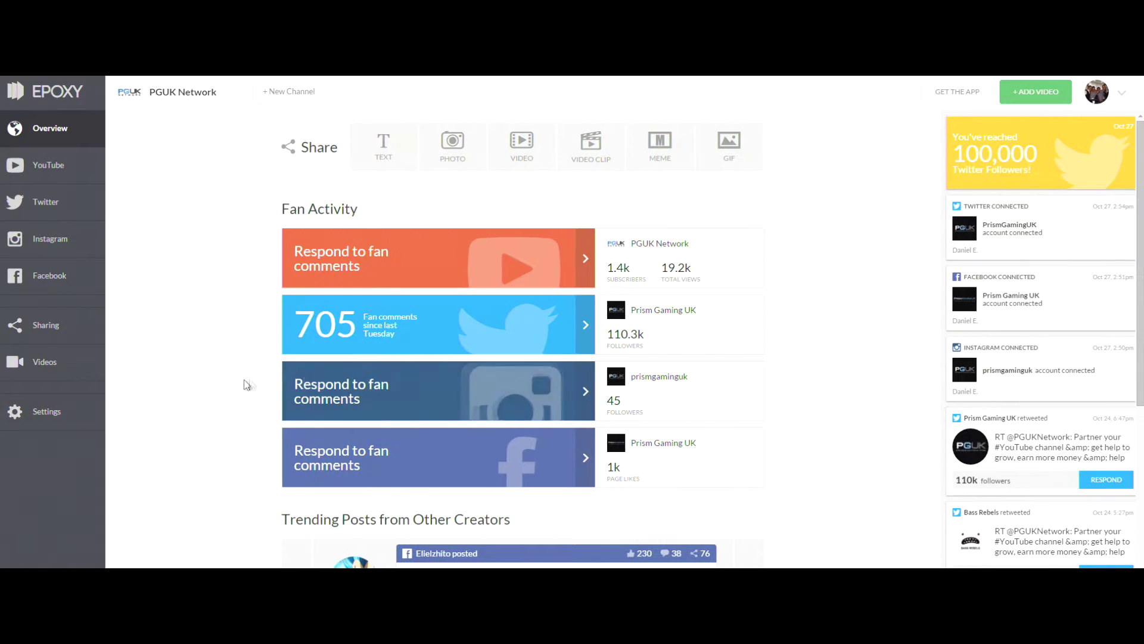
Step: Open the YouTube fan comments and filter them by the commenters' subscriber counts
{"action": "left_click", "coordinate": [37, 167]}
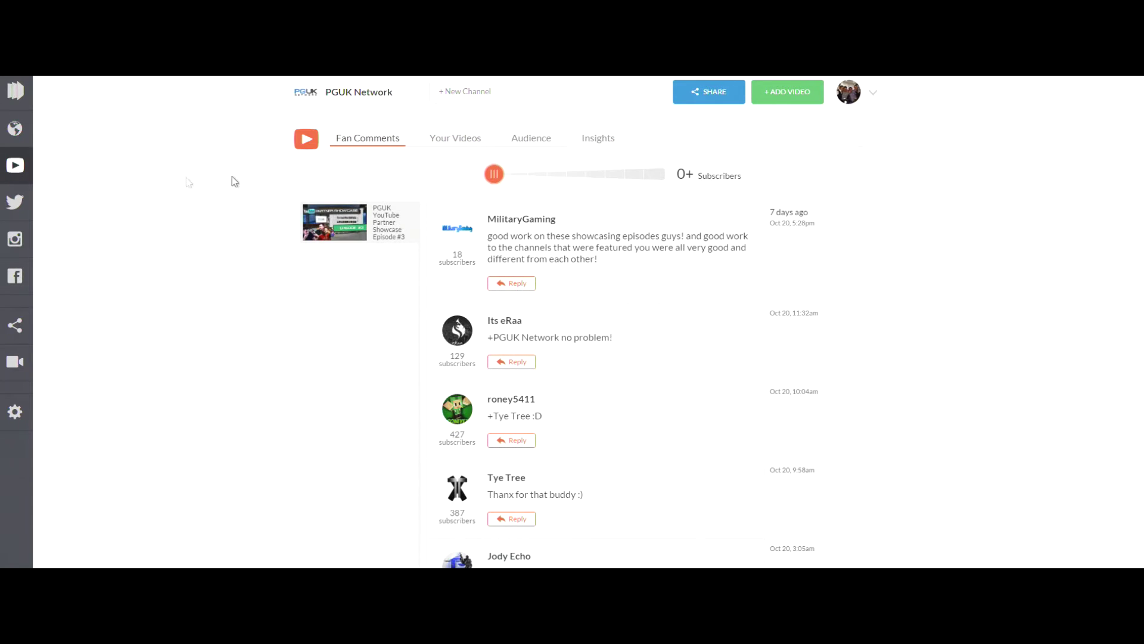
{"action": "mouse_move", "coordinate": [495, 183]}
{"action": "left_mouse_down"}
{"action": "mouse_move", "coordinate": [657, 185]}
{"action": "mouse_move", "coordinate": [493, 174]}
{"action": "left_mouse_up"}
Step: Review the YouTube channel's Insights growth charts for subscribers and video views
{"action": "left_click", "coordinate": [617, 139]}
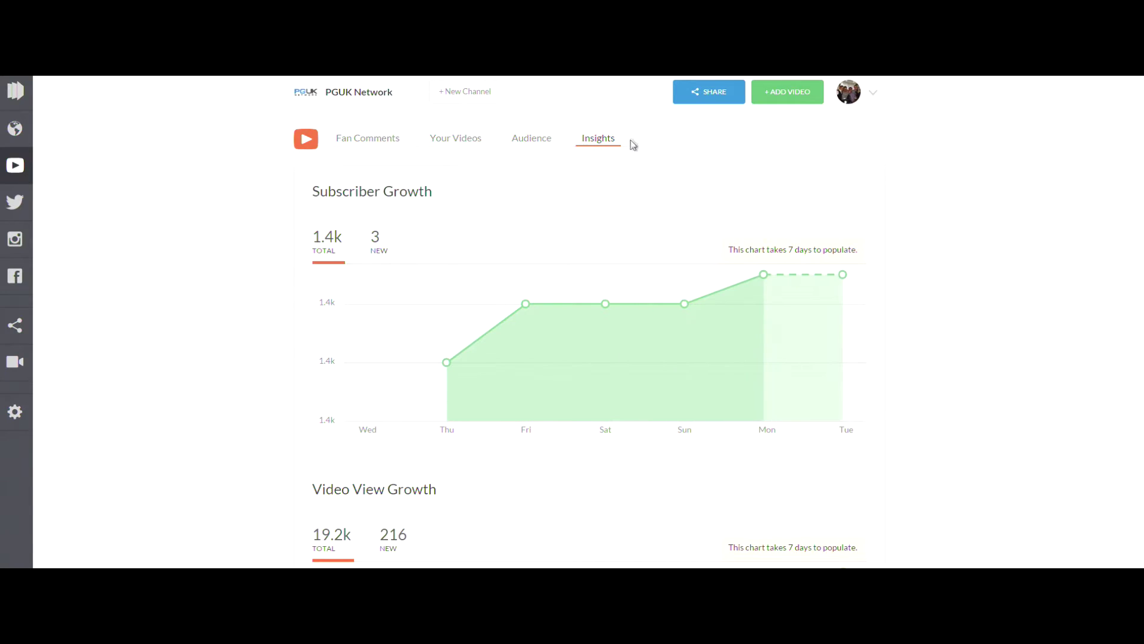
{"action": "scroll", "coordinate": [635, 193], "scroll_direction": "down", "scroll_amount": 1}
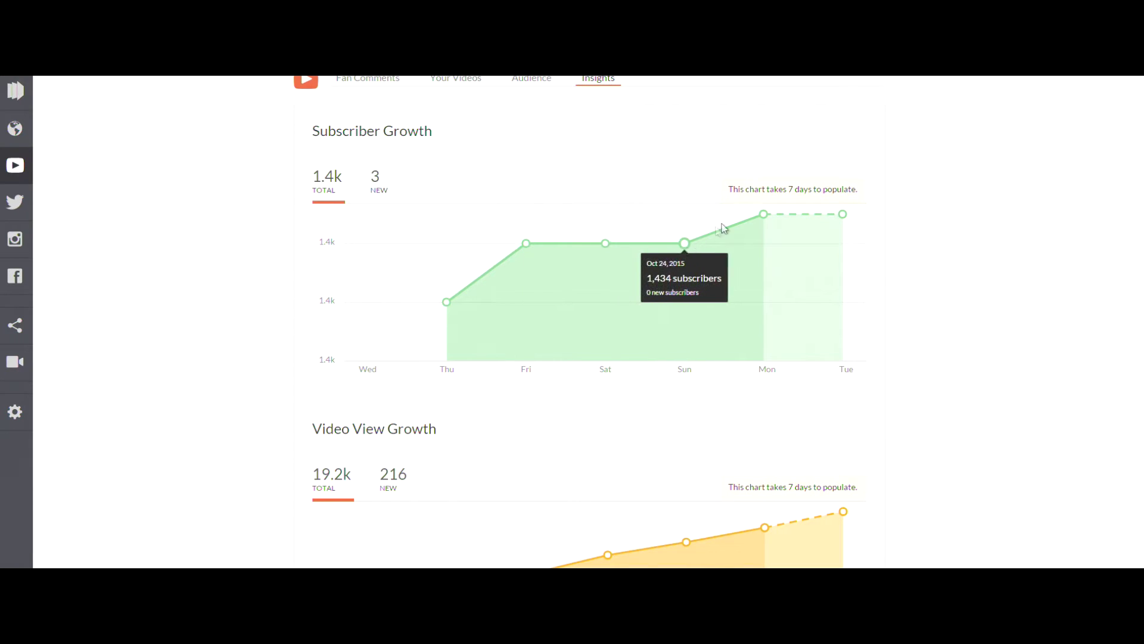
{"action": "mouse_move", "coordinate": [792, 218]}
{"action": "scroll", "coordinate": [847, 244], "scroll_direction": "down", "scroll_amount": 3}
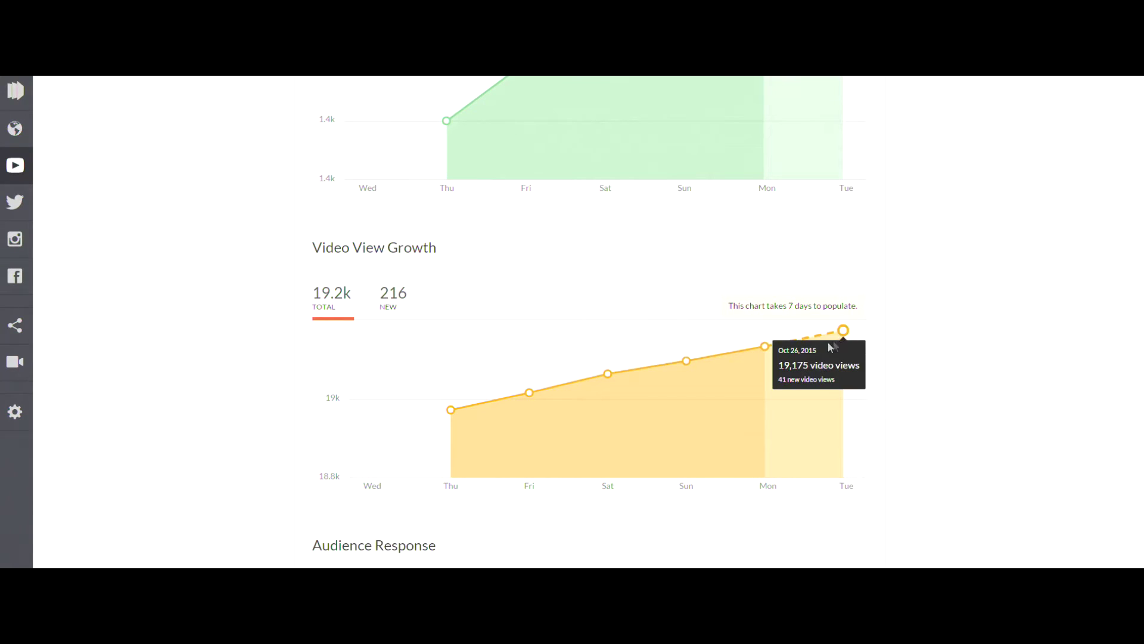
{"action": "mouse_move", "coordinate": [690, 365]}
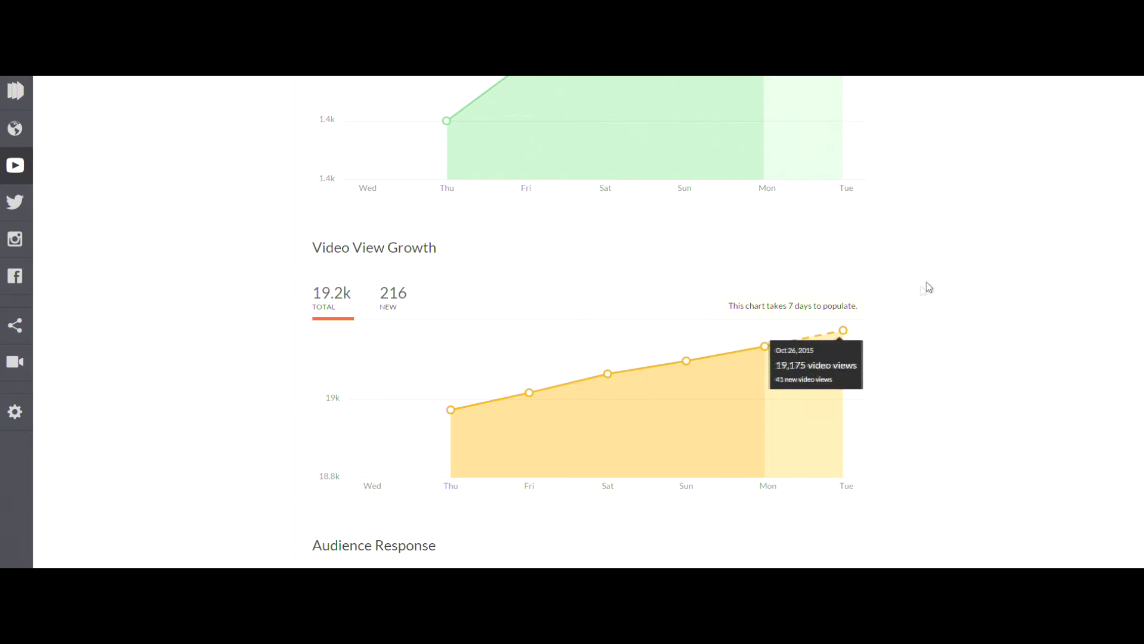
{"action": "scroll", "coordinate": [632, 223], "scroll_direction": "up", "scroll_amount": 4}
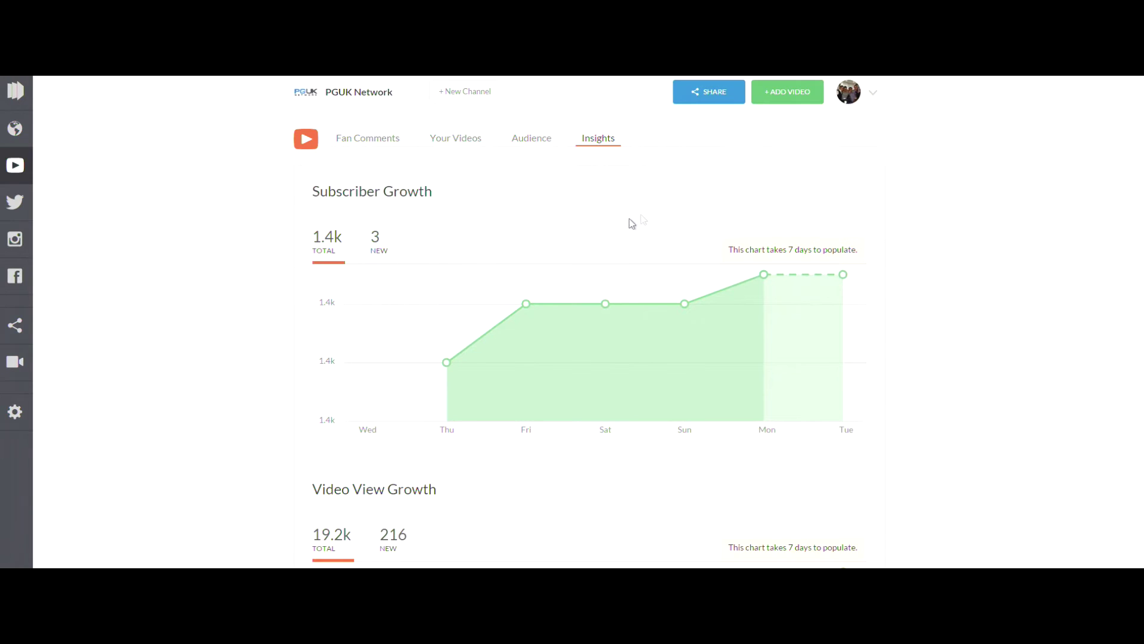
Step: Show the Your Videos table for Max range, sorting by Likes, Dislikes, then Comments
{"action": "left_click", "coordinate": [450, 139]}
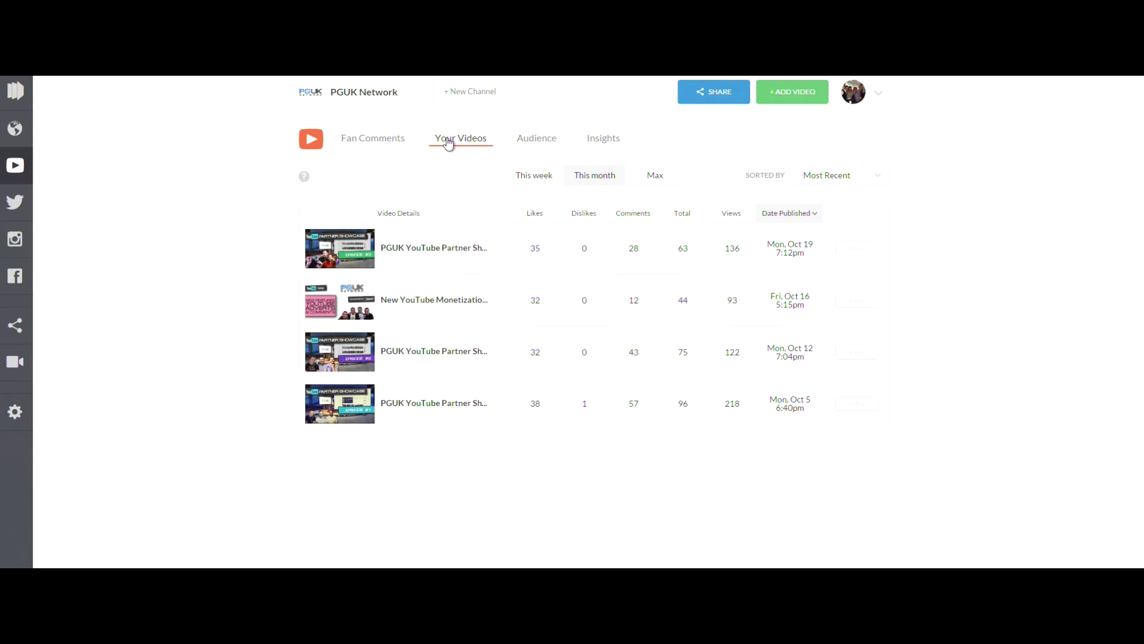
{"action": "left_click", "coordinate": [659, 175]}
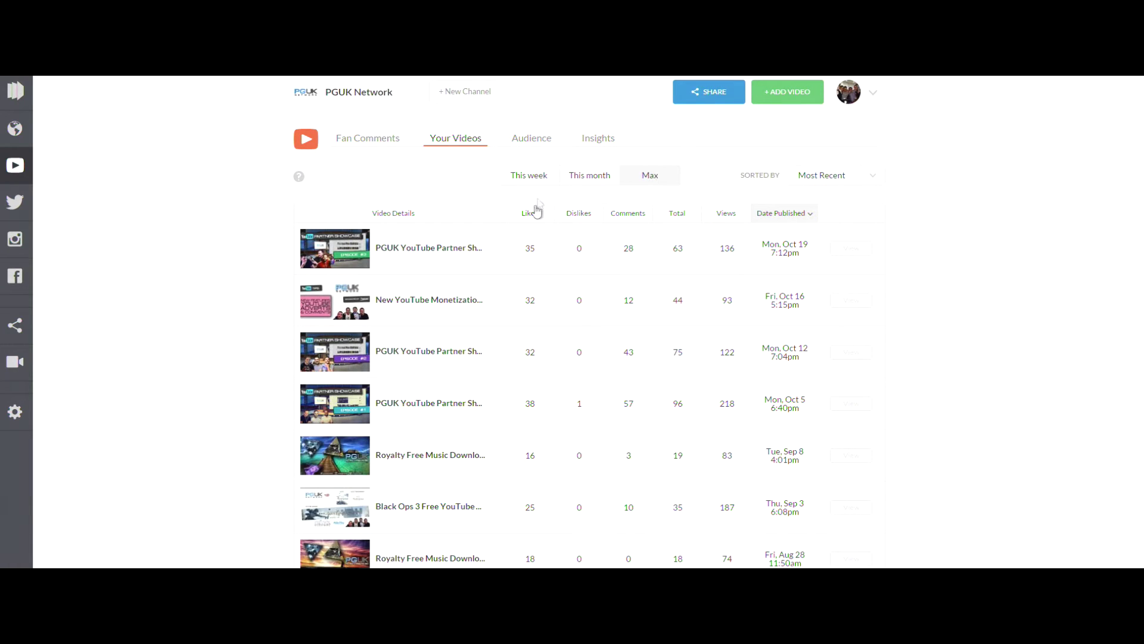
{"action": "left_click", "coordinate": [528, 216]}
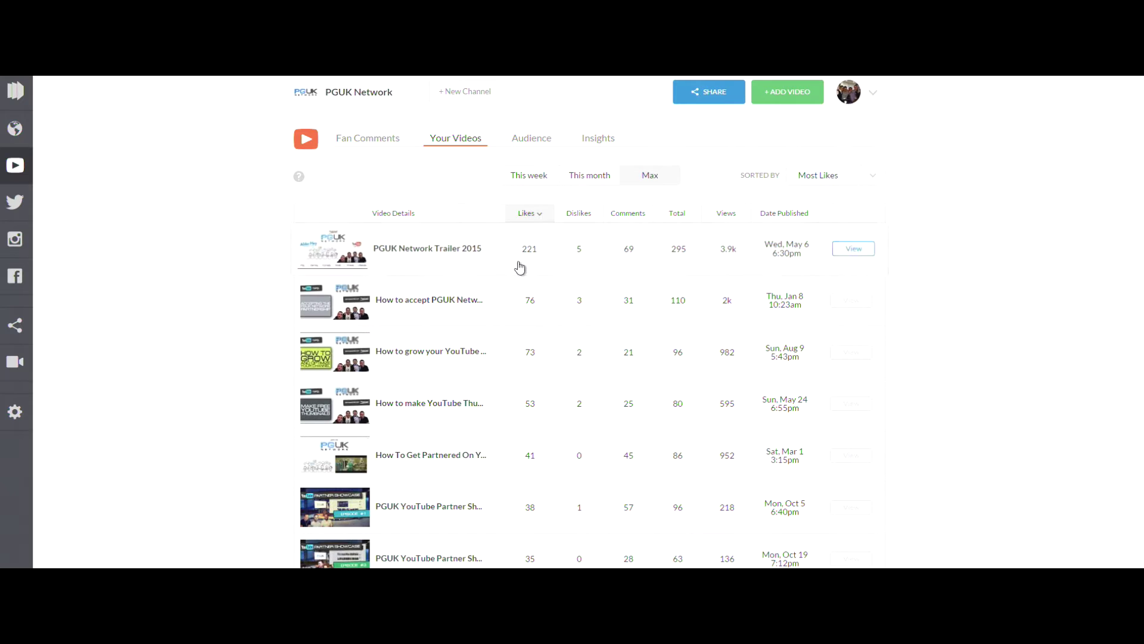
{"action": "left_click", "coordinate": [580, 216]}
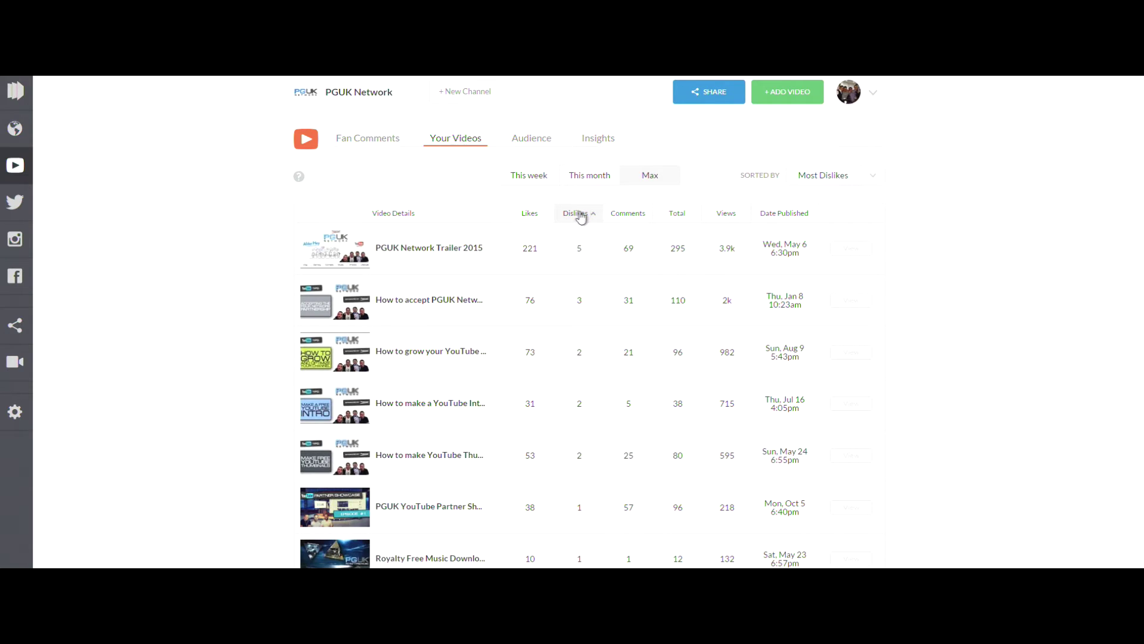
{"action": "left_click", "coordinate": [630, 217]}
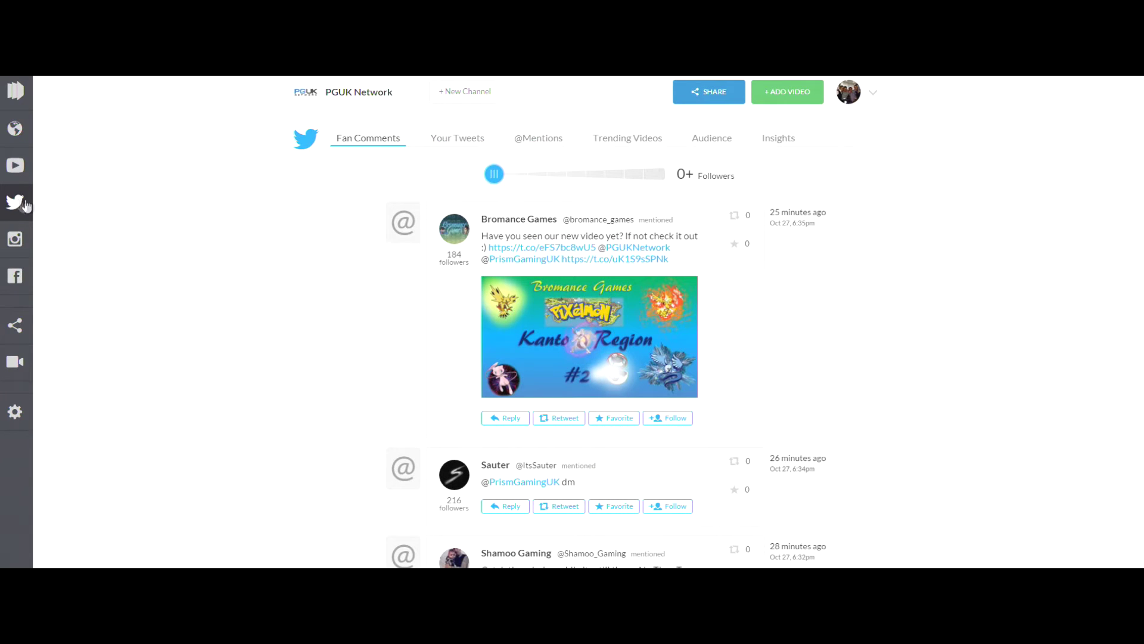
Step: Start a reply to the first Twitter mention and dismiss it without sending
{"action": "scroll", "coordinate": [739, 251], "scroll_direction": "down", "scroll_amount": 1}
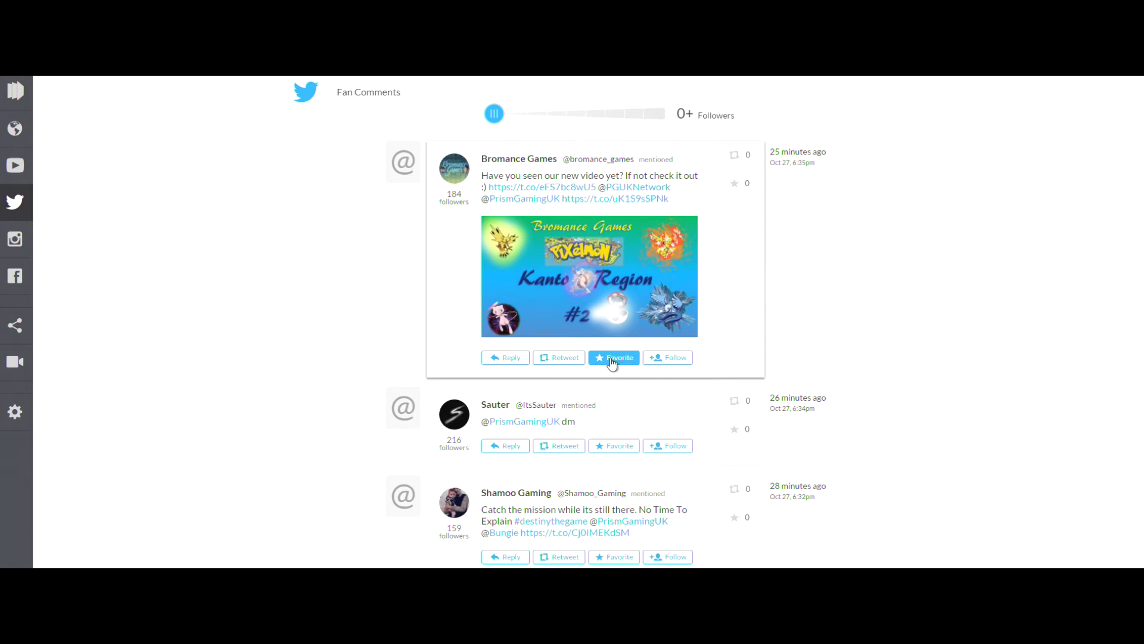
{"action": "left_click", "coordinate": [503, 358]}
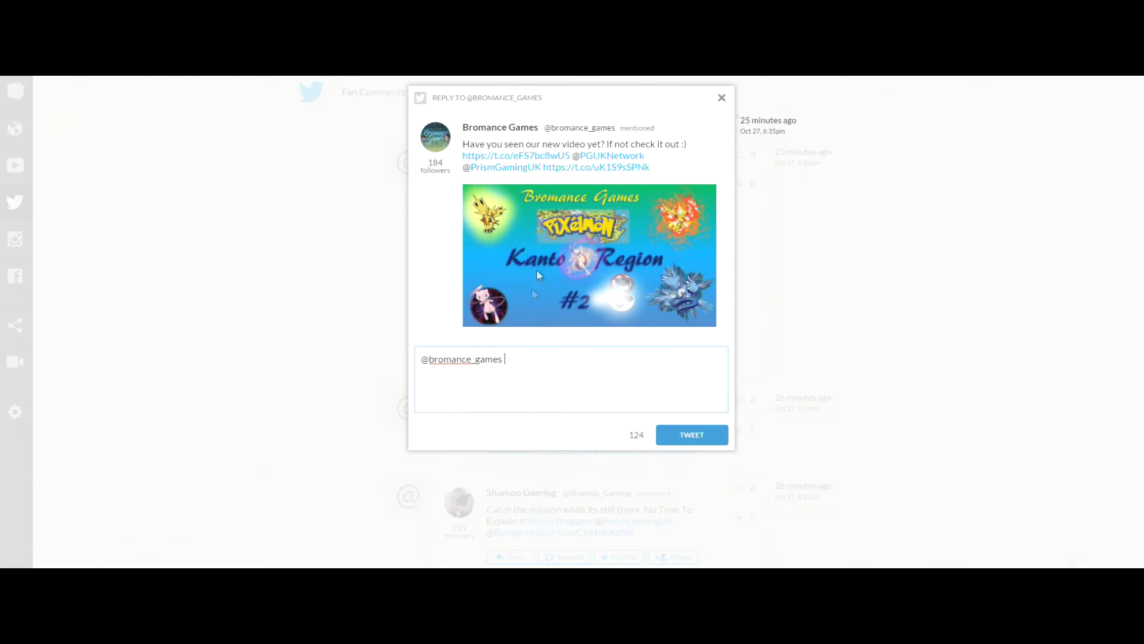
{"action": "left_click", "coordinate": [723, 98]}
{"action": "scroll", "coordinate": [709, 312], "scroll_direction": "down", "scroll_amount": 5}
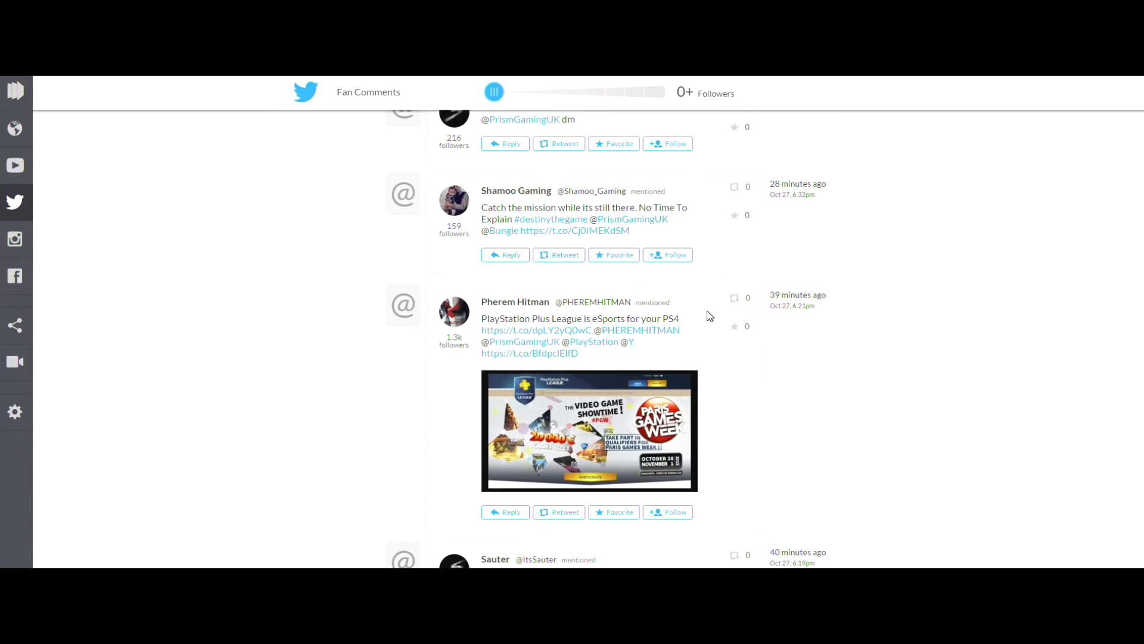
{"action": "scroll", "coordinate": [709, 316], "scroll_direction": "up", "scroll_amount": 6}
{"action": "left_click", "coordinate": [538, 138]}
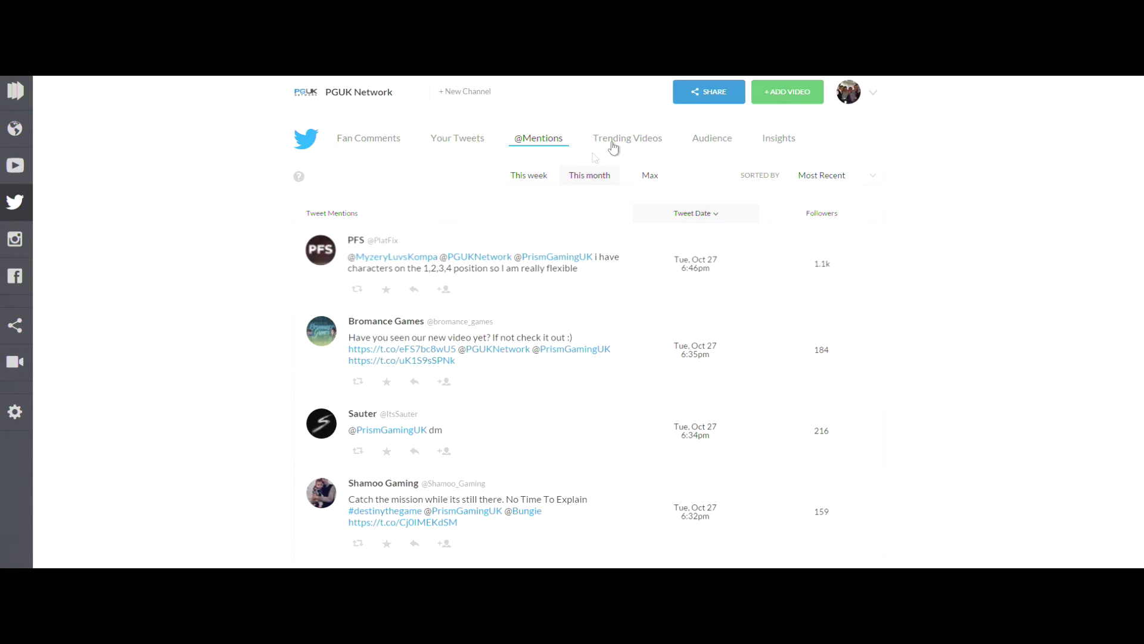
{"action": "left_click", "coordinate": [770, 142]}
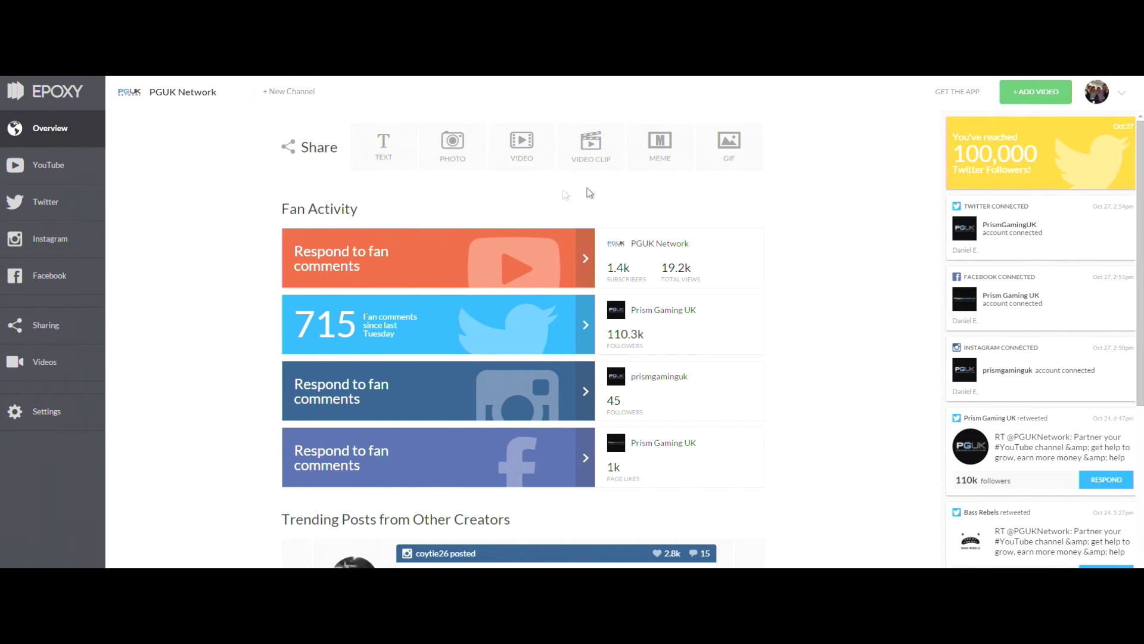
Step: Start a new meme from a still of PGUK YouTube Partner Showcase Episode #3
{"action": "left_click", "coordinate": [590, 146]}
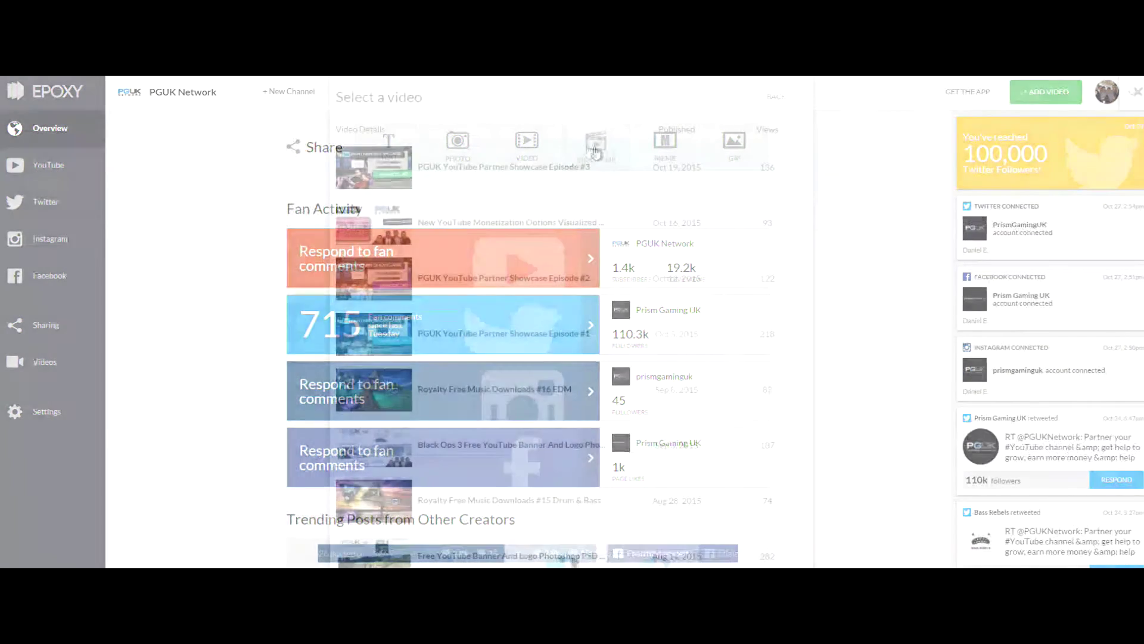
{"action": "left_click", "coordinate": [513, 169]}
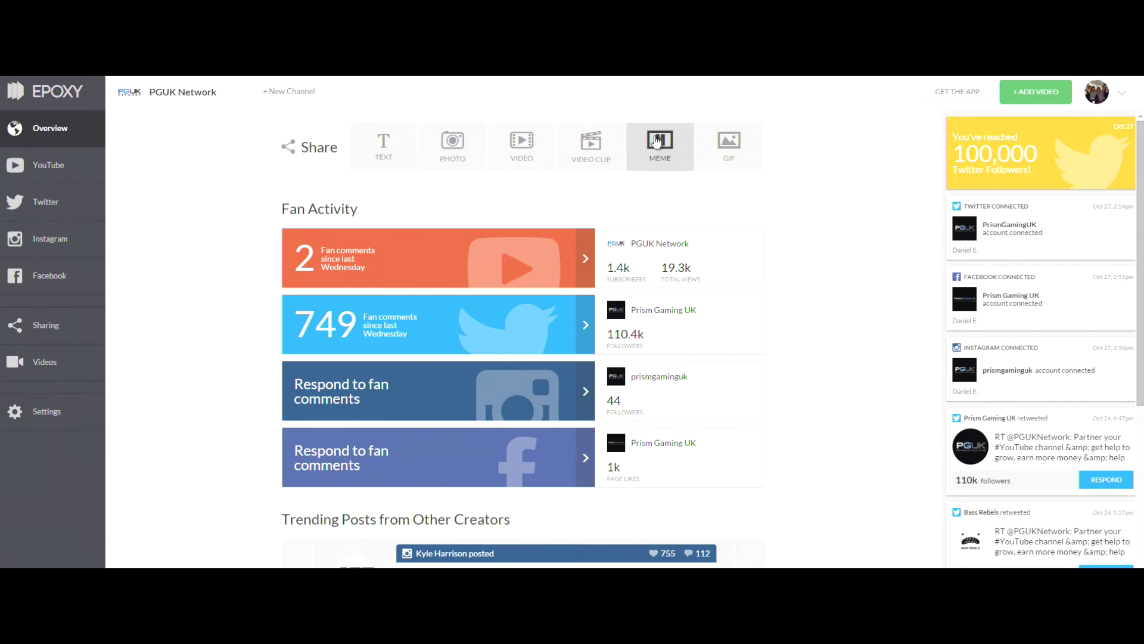
{"action": "left_click", "coordinate": [663, 152]}
{"action": "left_click", "coordinate": [679, 183]}
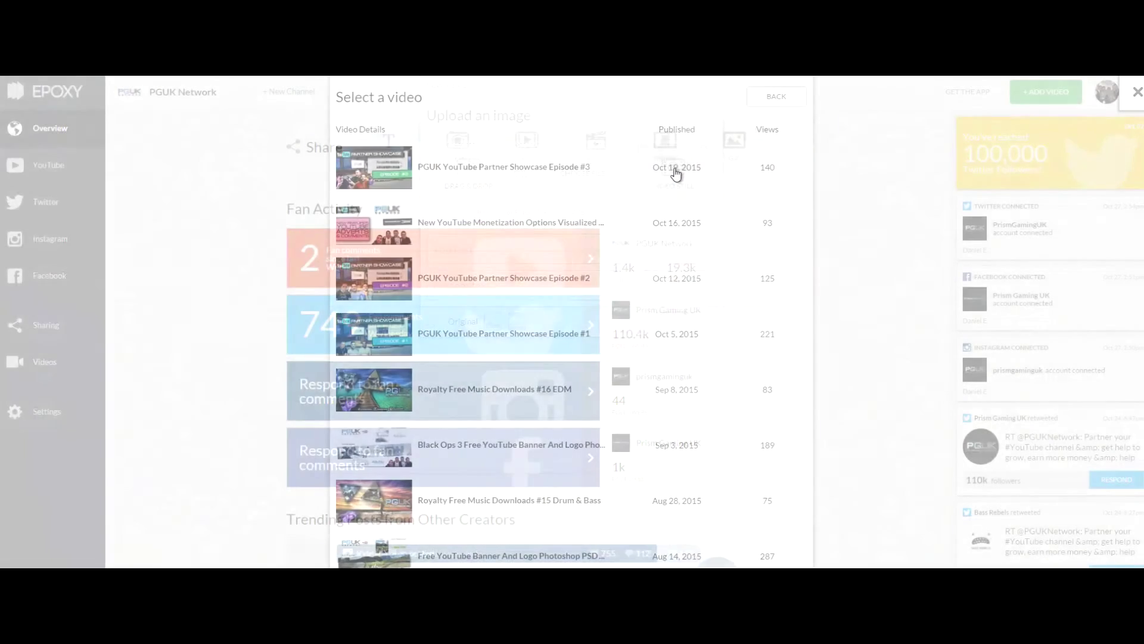
{"action": "left_click", "coordinate": [577, 179]}
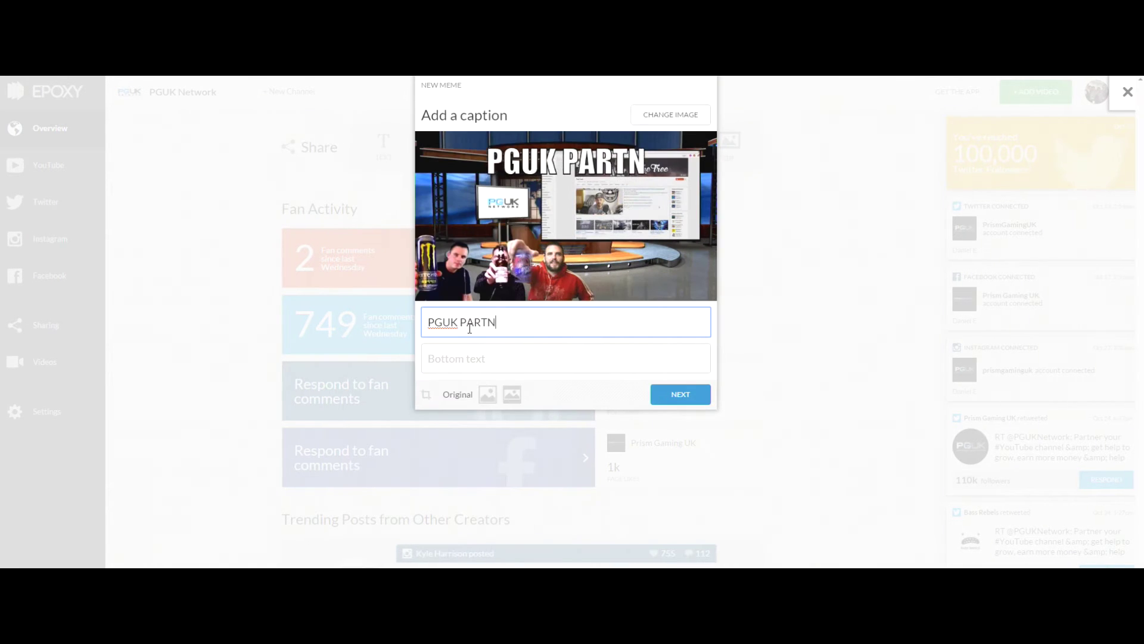
Step: Caption the meme 'PGUK PARTNER SHOWCASE' on top and begin the bottom caption 'IS THIRSTY', fixing a typo
{"action": "type", "text": "ER"}
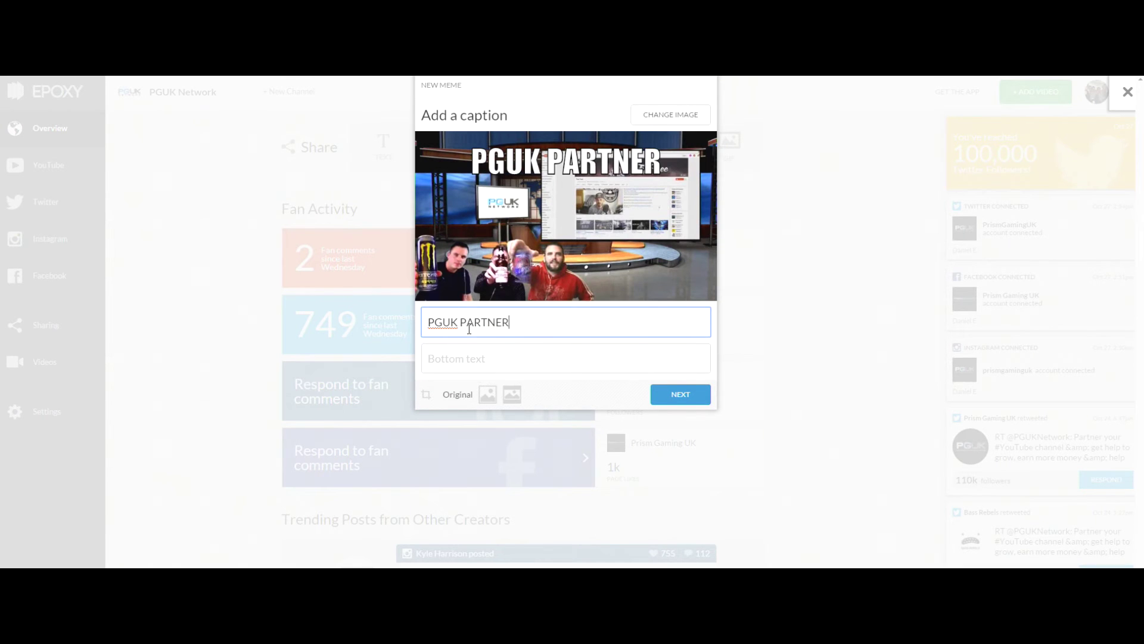
{"action": "type", "text": " SHOWCASE"}
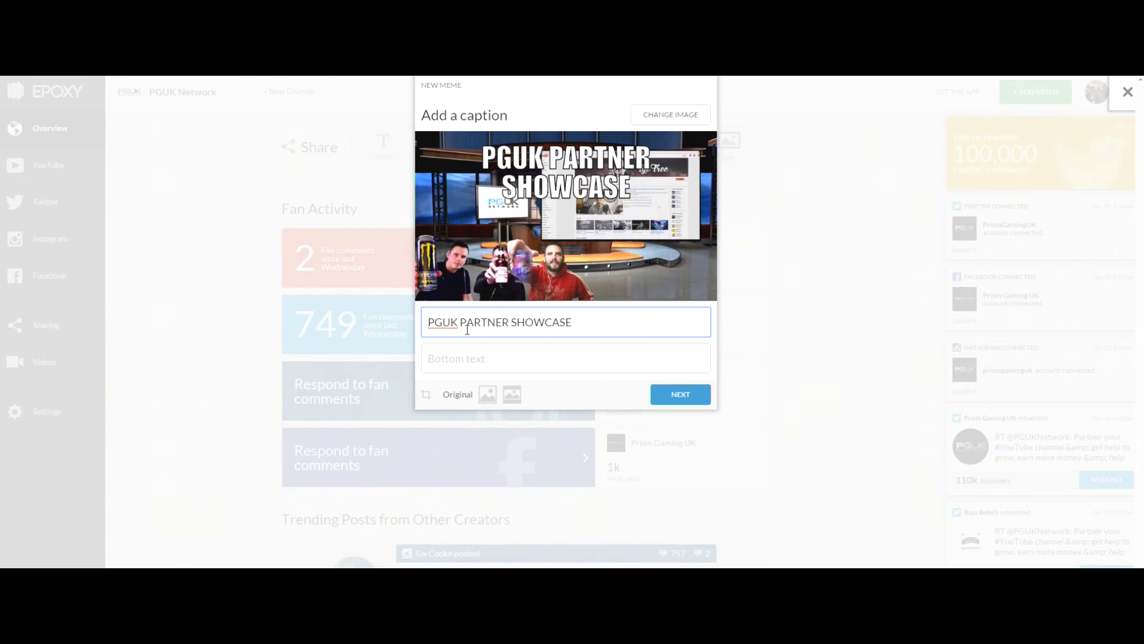
{"action": "left_click", "coordinate": [501, 359]}
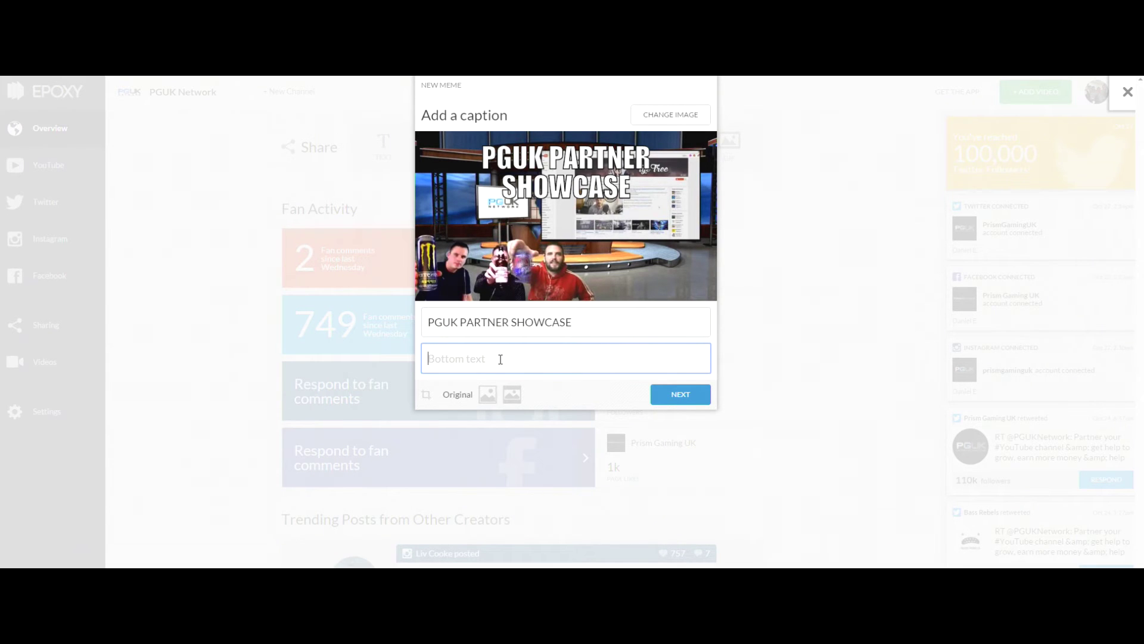
{"action": "type", "text": "IS THIRST"}
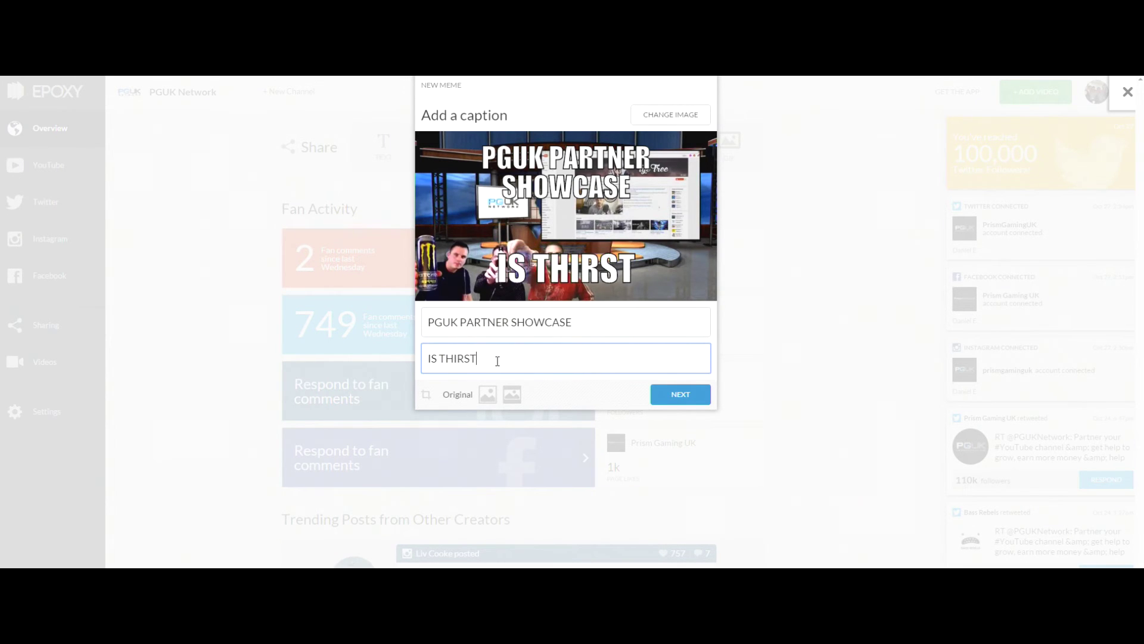
{"action": "type", "text": "YU"}
{"action": "key", "text": "BackSpace"}
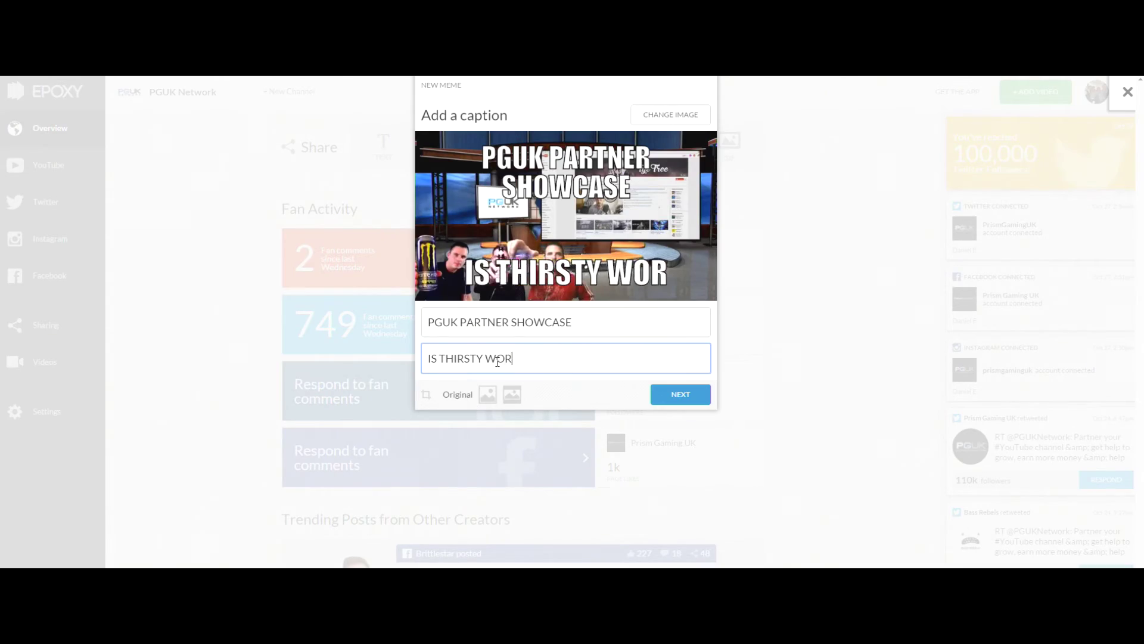